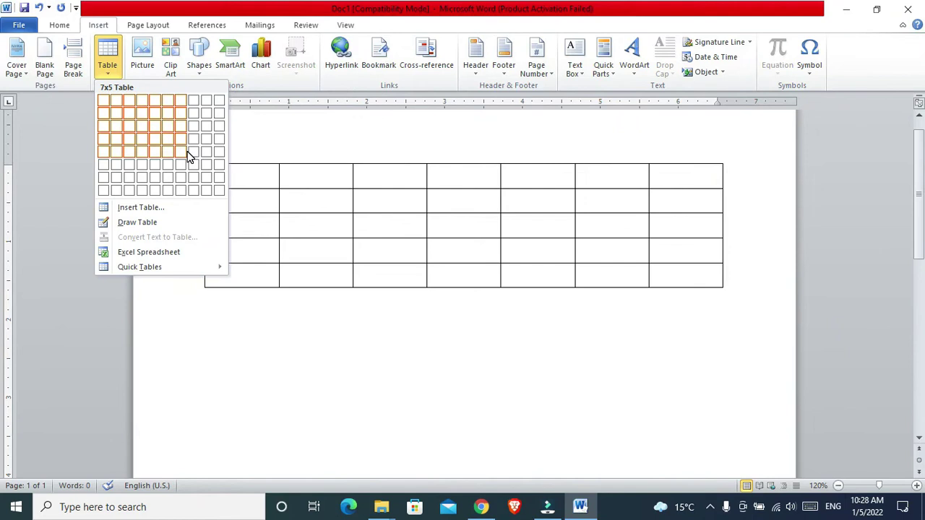
Step: Insert a table with 7 columns and 5 rows
click(187, 154)
click(426, 26)
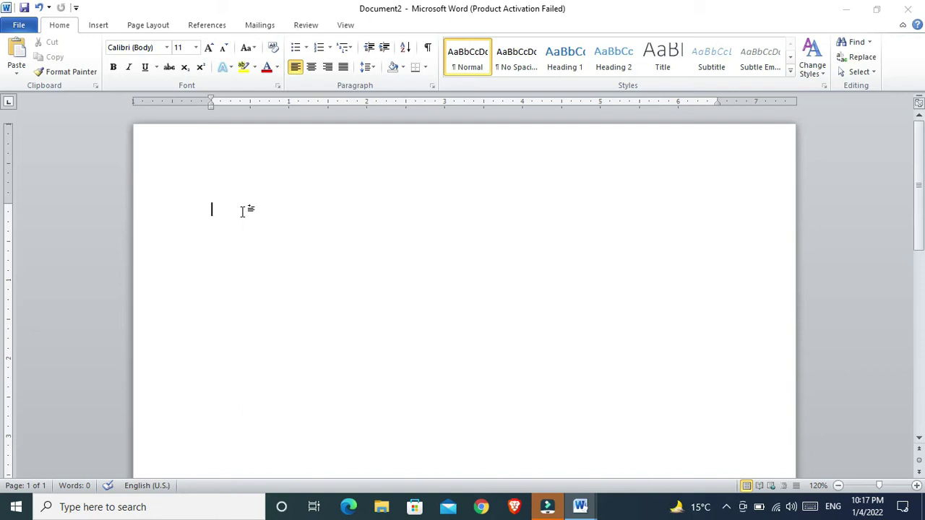
Step: Type a +----+----+ line of plus signs and dashes and let Word convert it into a table
text(+--------------------)
text(+)
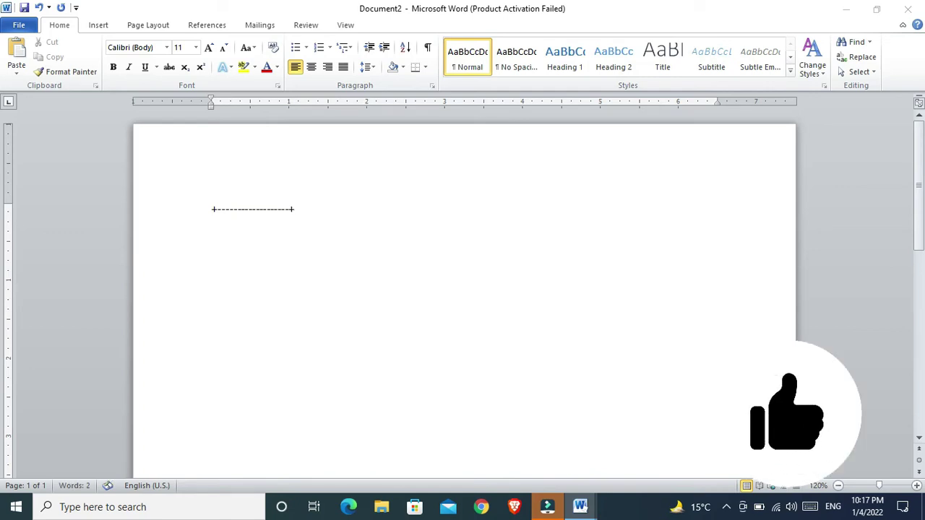
text(---)
text(-----)
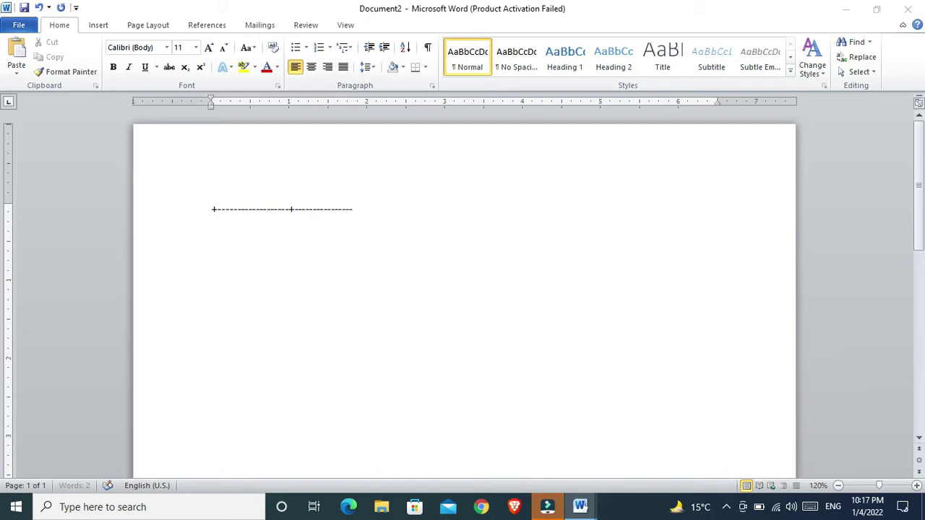
text(-)
text(---)
text(----------+)
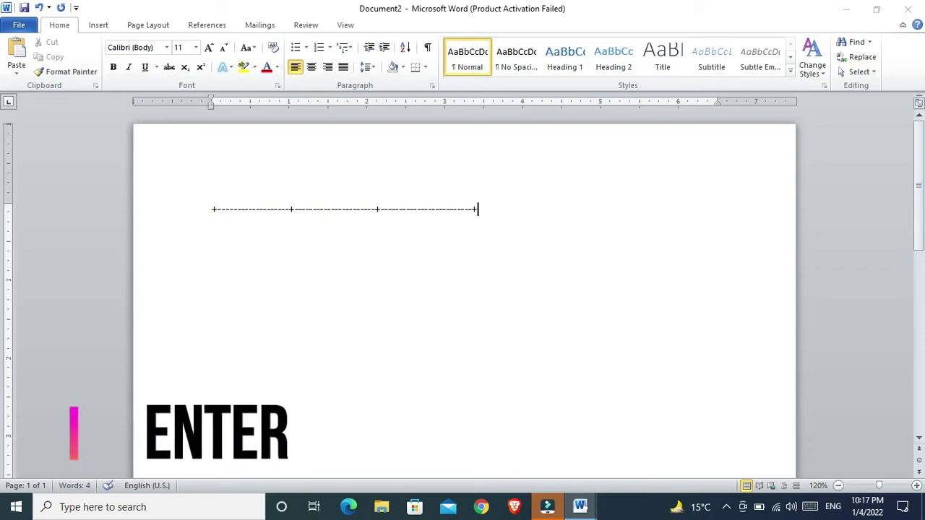
key(Return)
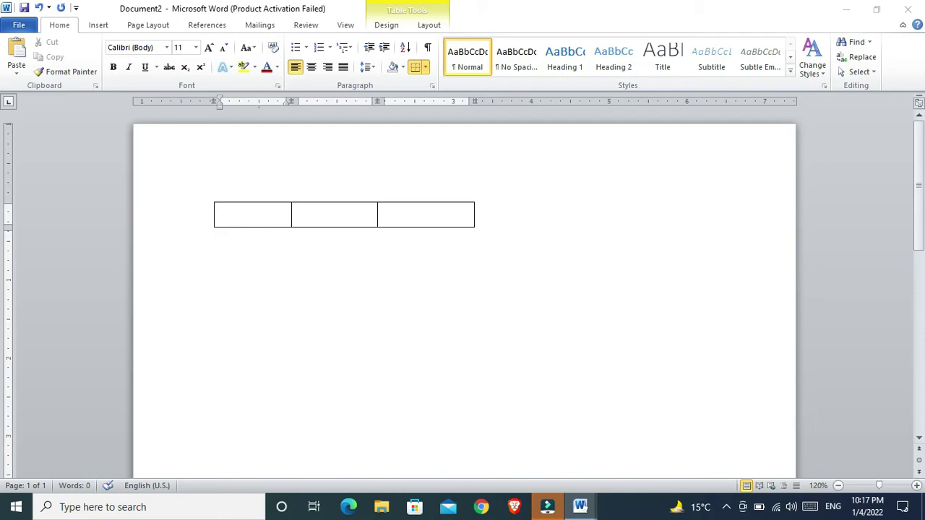
Step: Add a new row past the last cell, then return to the table's first cell
key(Tab)
key(Tab)
key(Tab)
key(Tab)
key(Tab)
key(Tab)
key(Tab)
key(Tab)
key(Tab)
key(Tab)
key(Tab)
key(Tab)
key(Tab)
key(Tab)
key(Tab)
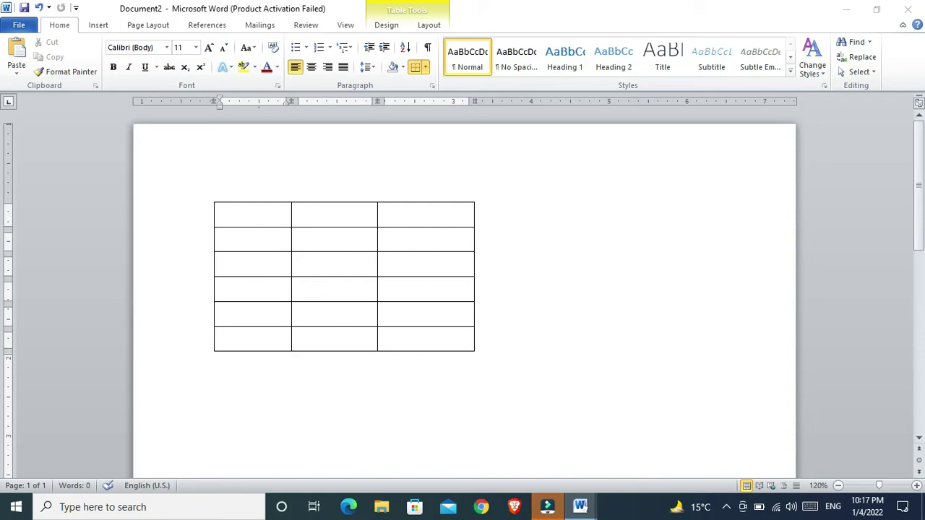
click(243, 217)
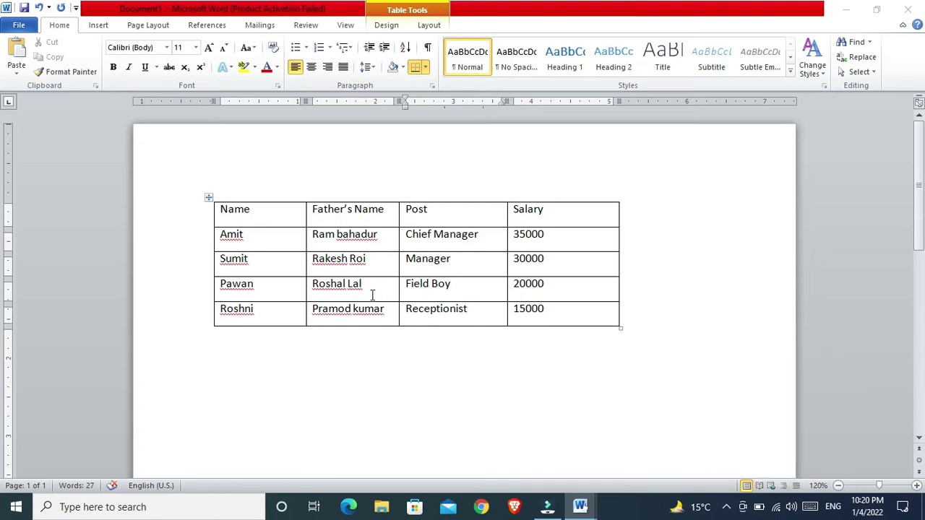
mouse_move(217, 262)
mouse_down()
mouse_move(485, 274)
mouse_move(557, 287)
mouse_up()
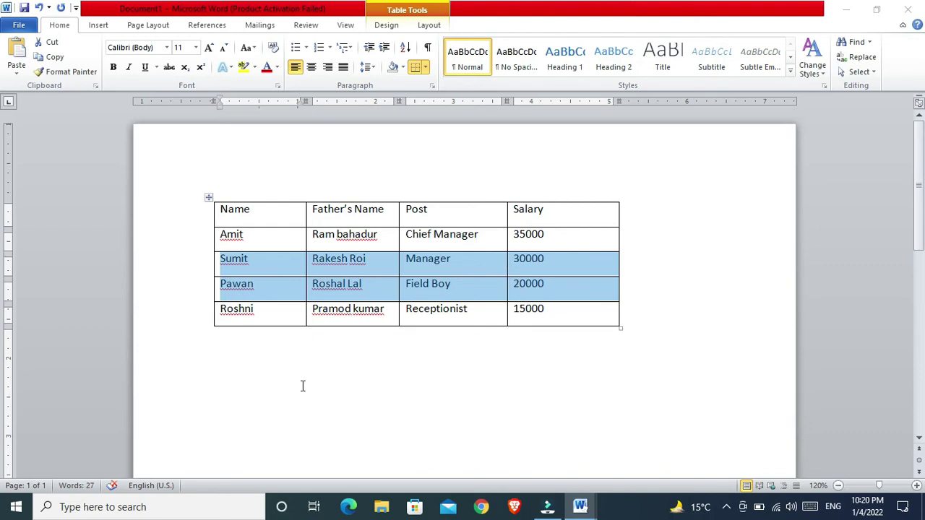
drag(220, 262, 559, 290)
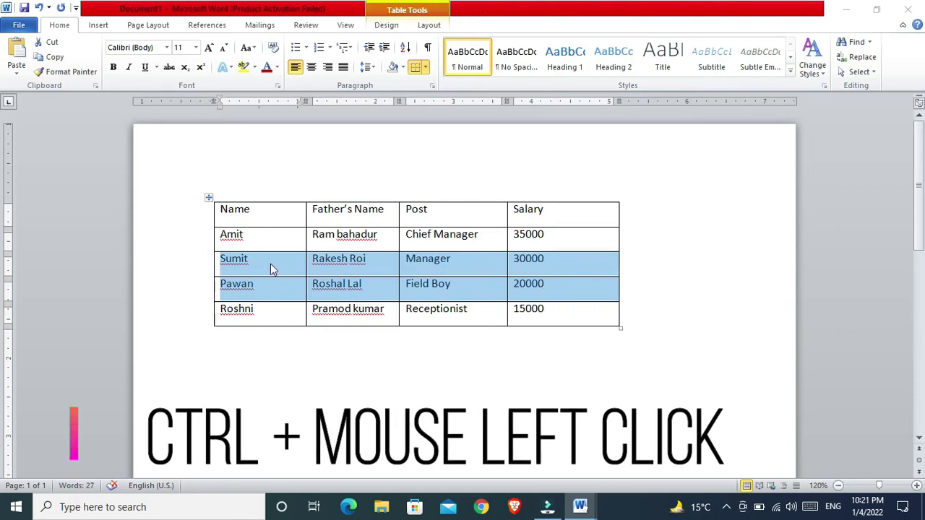
drag(271, 264, 262, 343)
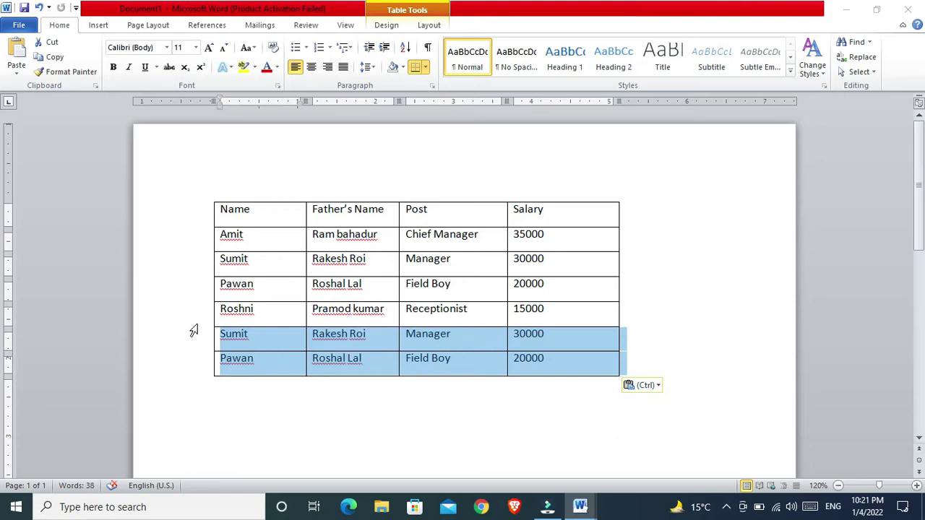
key(ctrl+z)
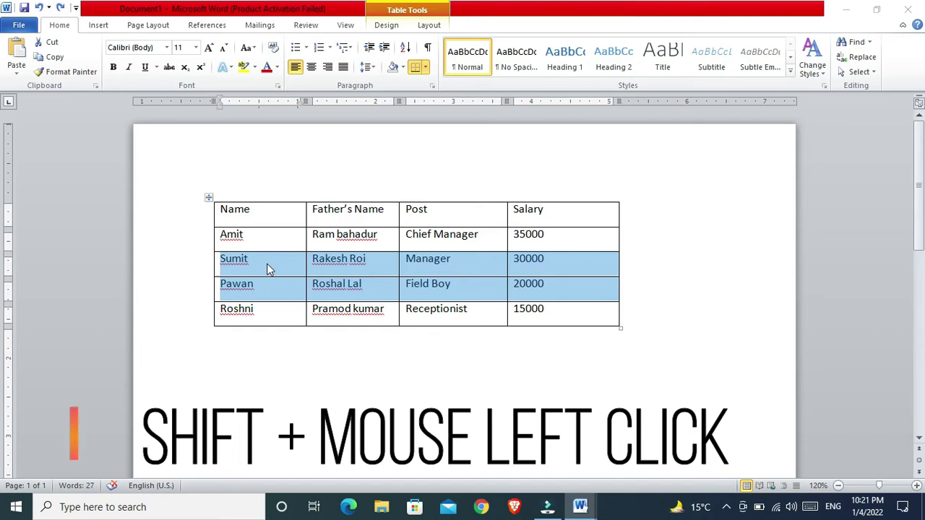
drag(267, 269, 266, 344)
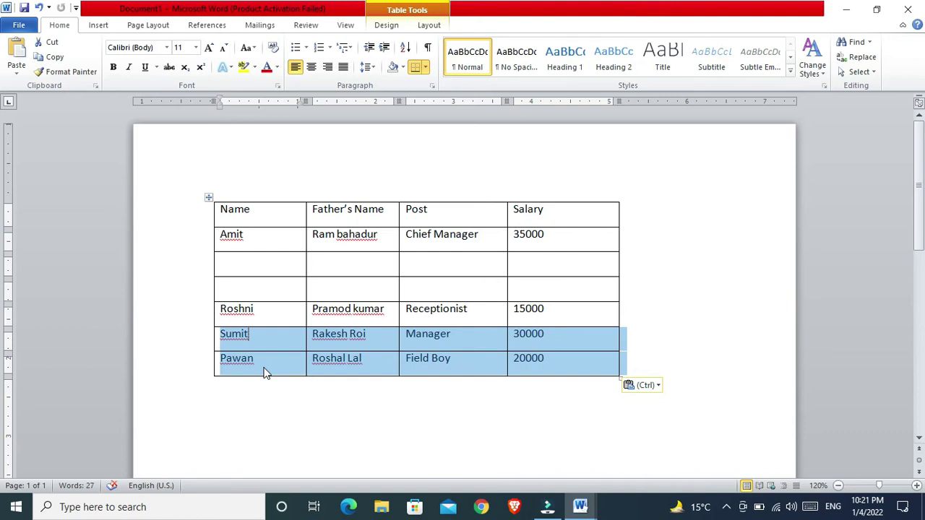
key(ctrl+z)
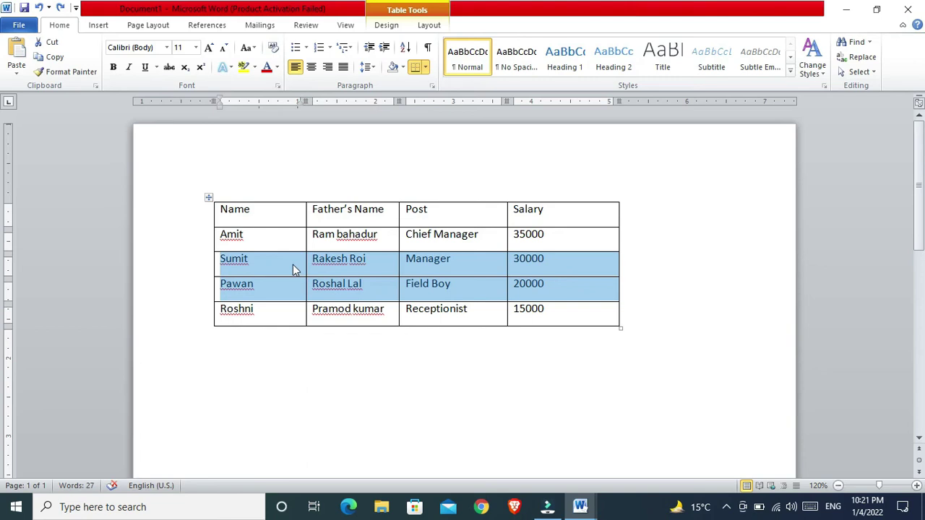
click(271, 265)
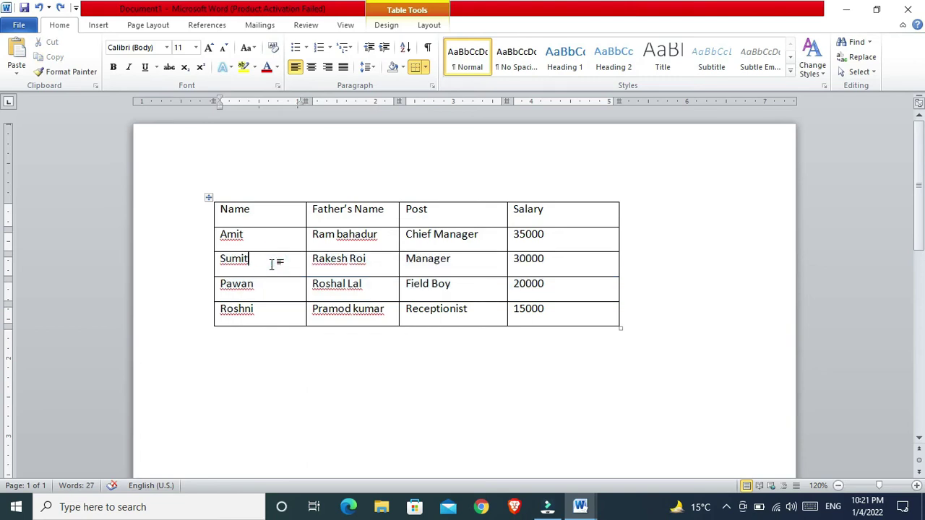
key(Right)
key(Right)
key(Right)
key(Right)
key(Right)
key(Right)
key(Right)
key(Right)
key(Right)
key(Right)
key(Right)
key(Right)
key(Right)
key(Right)
key(Right)
key(Right)
key(Right)
key(Right)
key(Right)
key(Right)
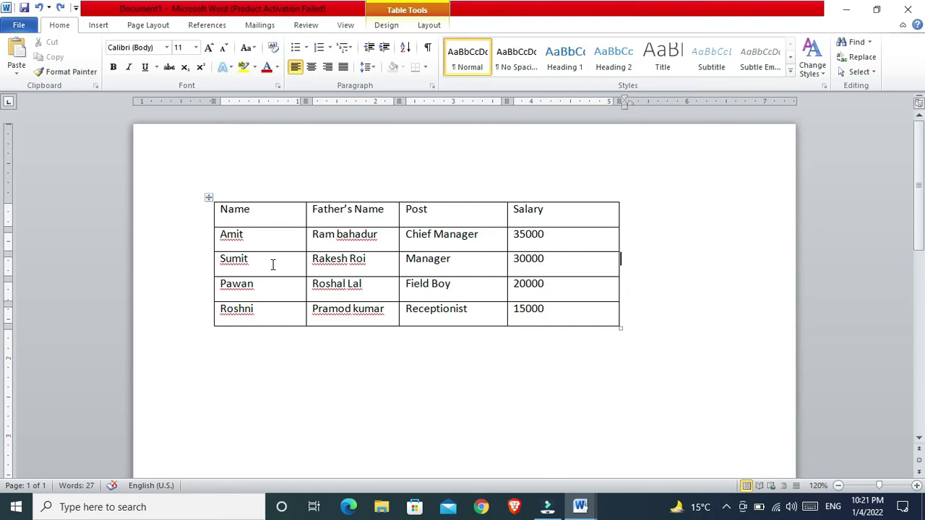
key(Return)
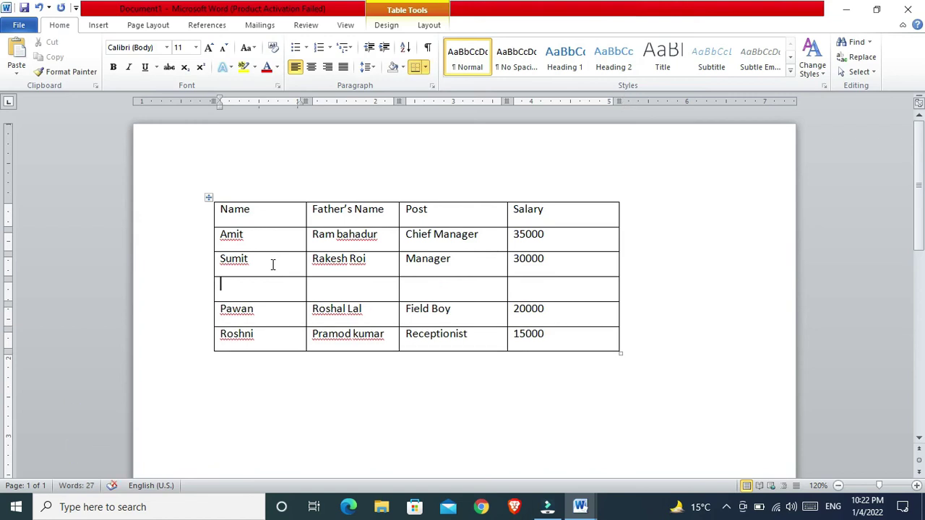
key(Right)
key(Right)
key(Right)
key(Right)
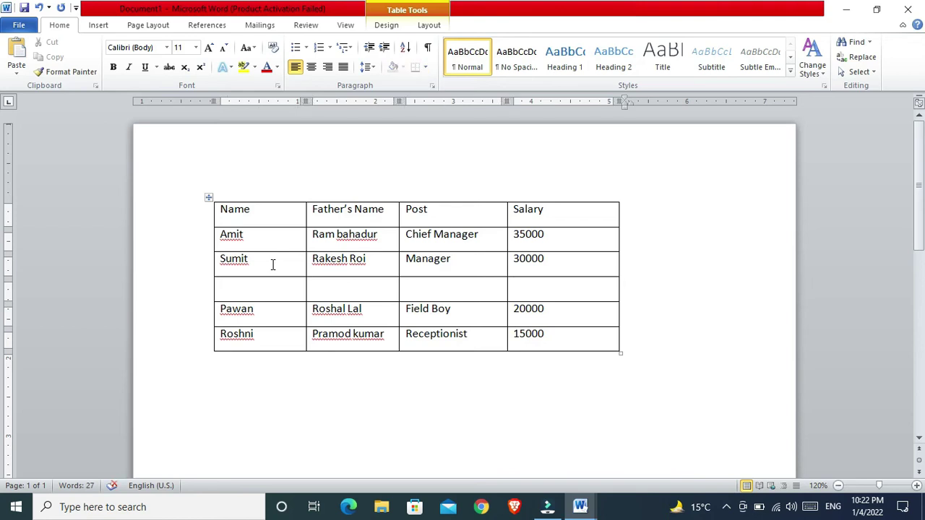
key(Return)
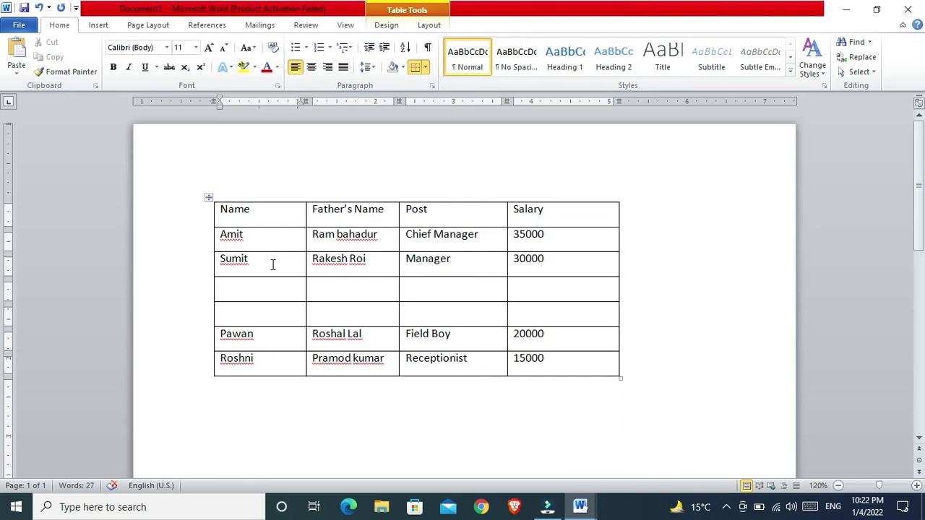
key(BackSpace)
key(BackSpace)
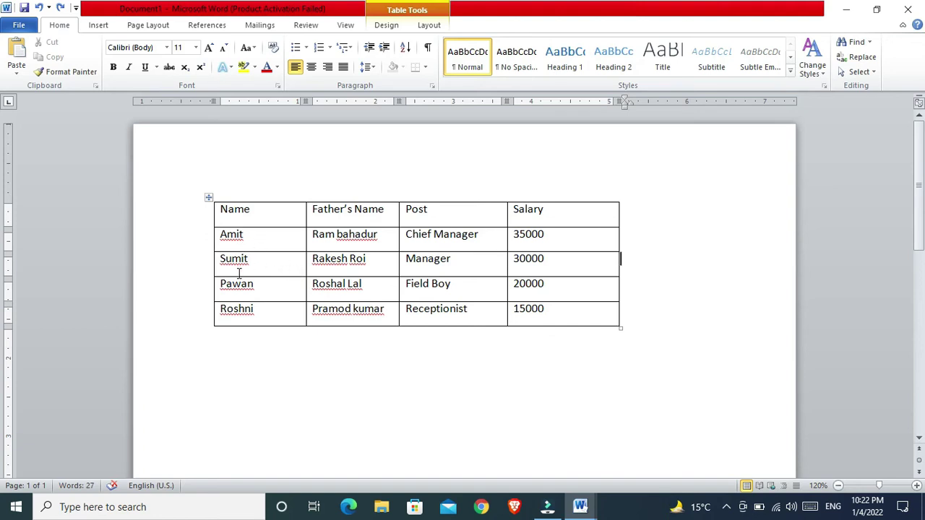
Step: Copy the Sumit, Pawan and Roshni rows as a linked table below the original
click(216, 259)
drag(224, 280, 506, 288)
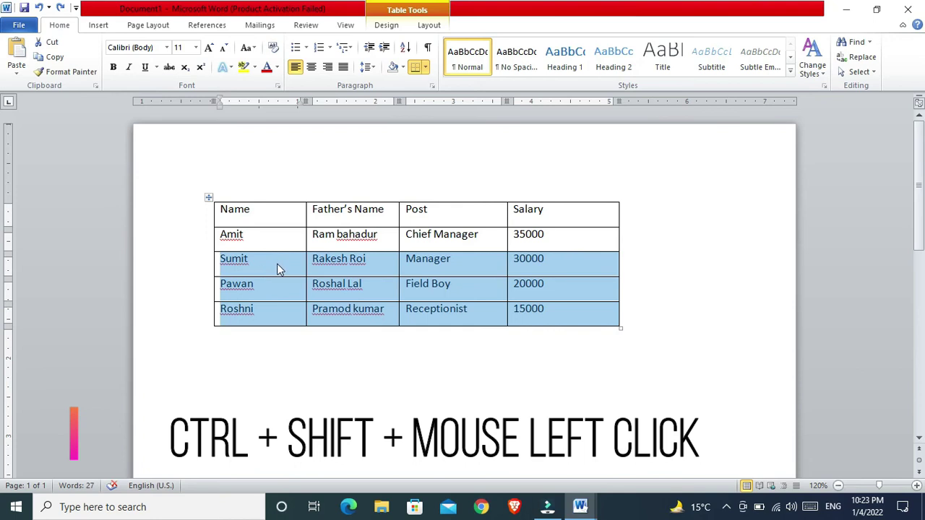
drag(273, 269, 256, 371)
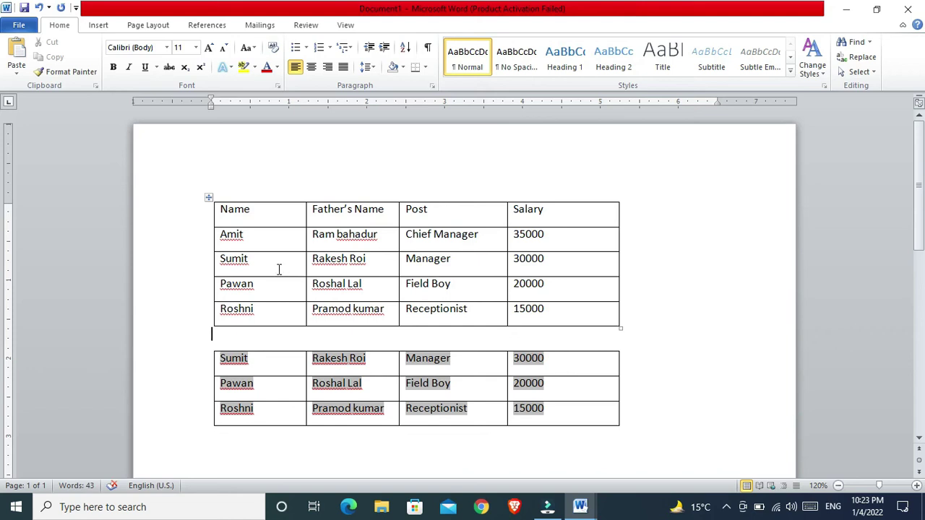
click(277, 268)
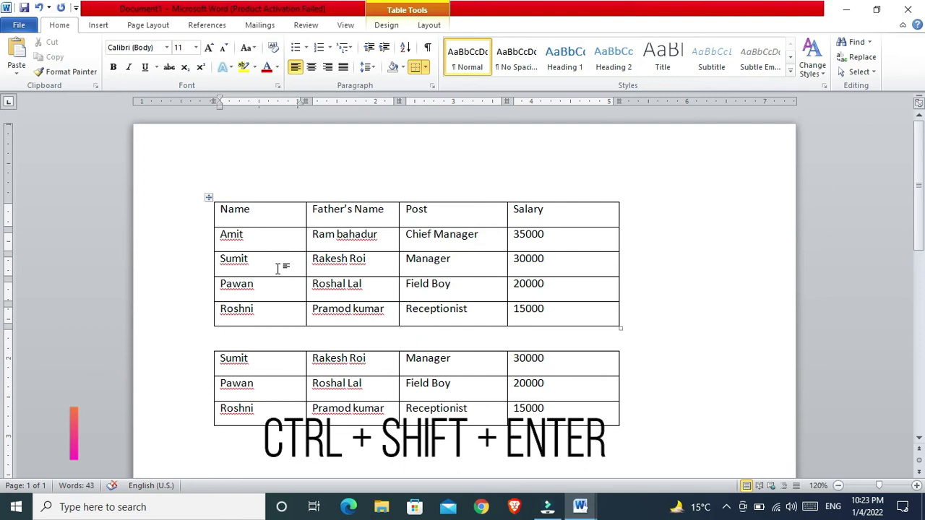
Step: Split the table between the Amit and Sumit rows, adding a second blank line between the parts
key(ctrl+shift+Return)
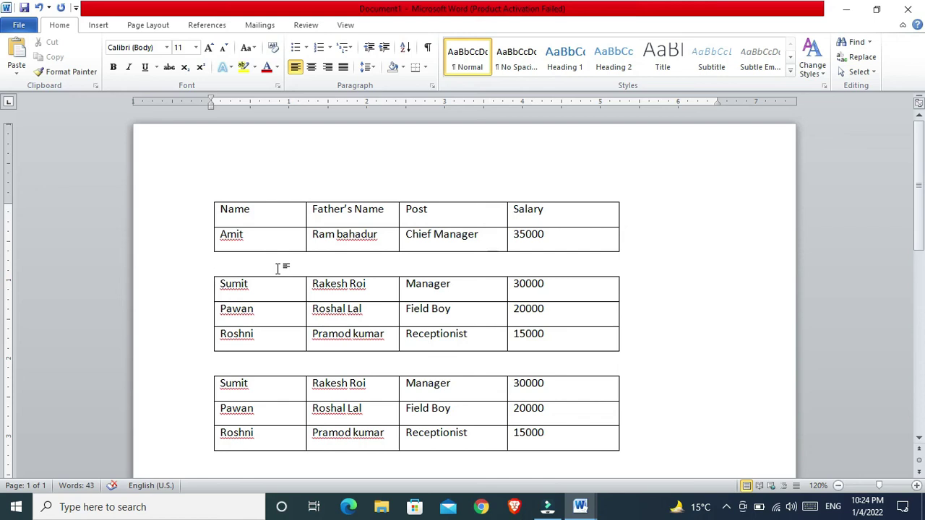
key(Return)
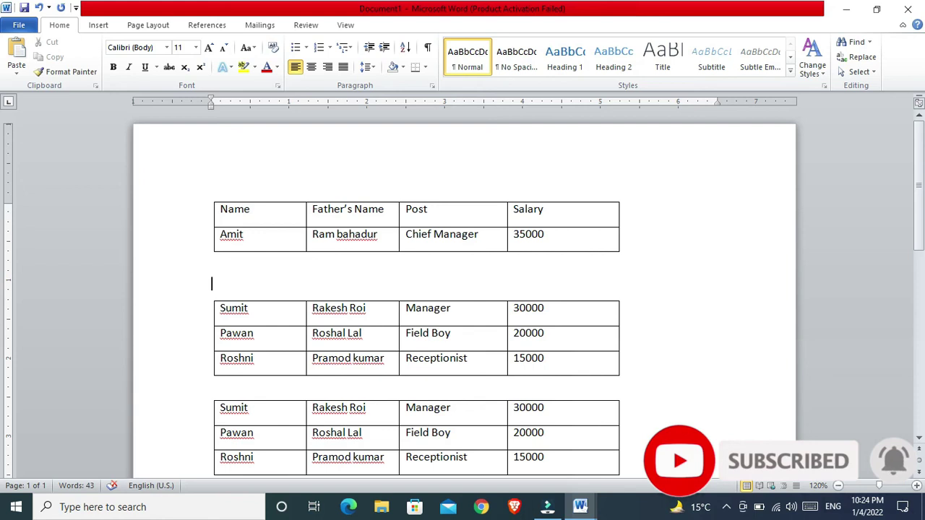
key(Up)
key(Down)
key(Up)
key(Down)
key(Up)
key(Down)
key(Up)
key(Down)
key(Up)
key(Down)
key(Up)
key(Down)
key(Up)
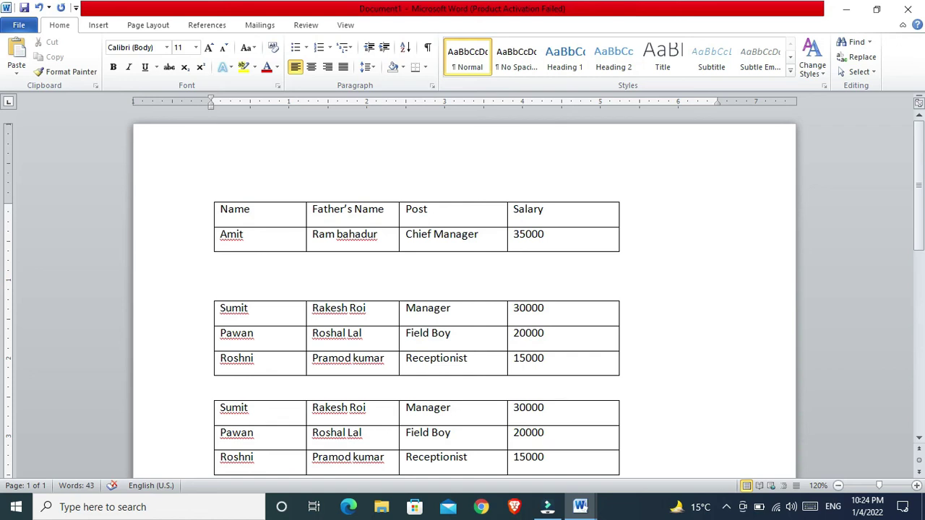
Step: Delete both blank lines between the two tables so they merge back into one
key(BackSpace)
key(Delete)
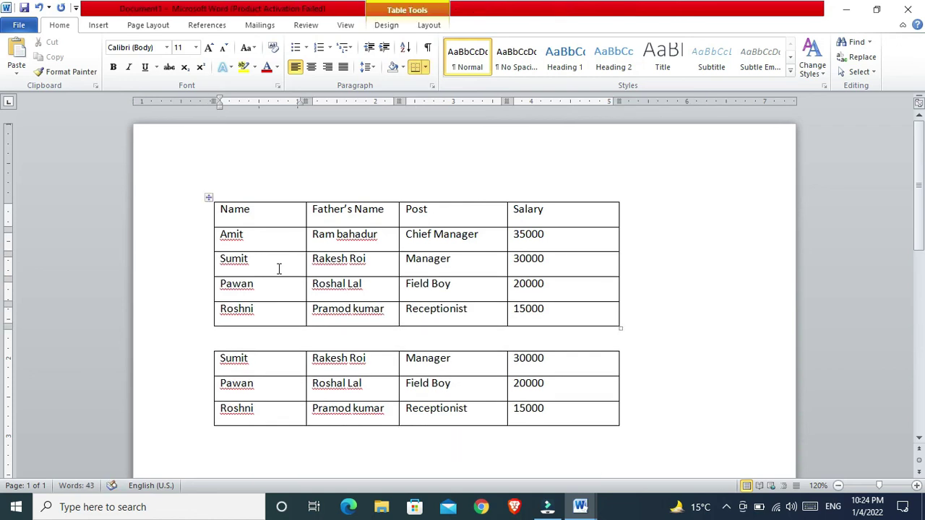